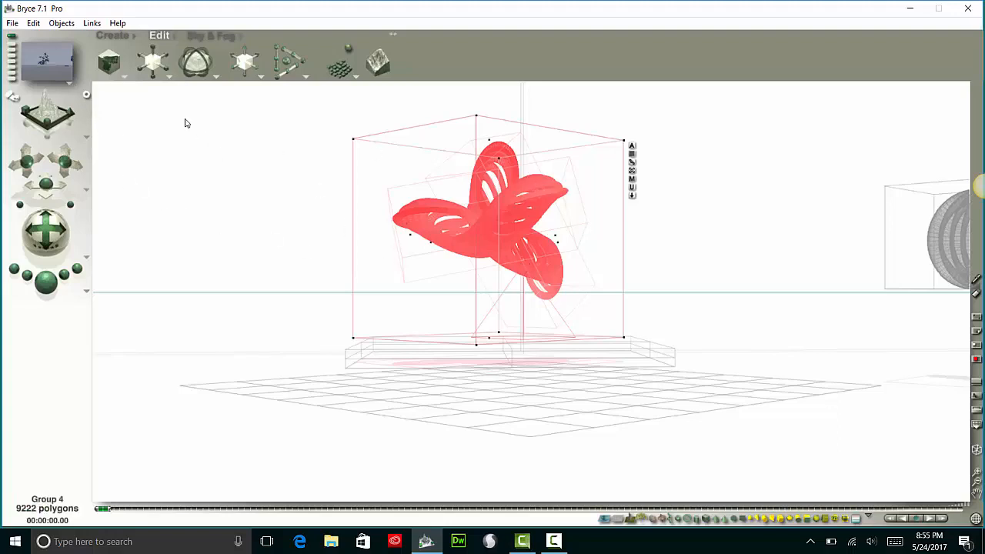
# Centre the selected red petal group over the flat base in the top view and lower it slightly toward the base in the perspective view
pyautogui.click(63, 89)
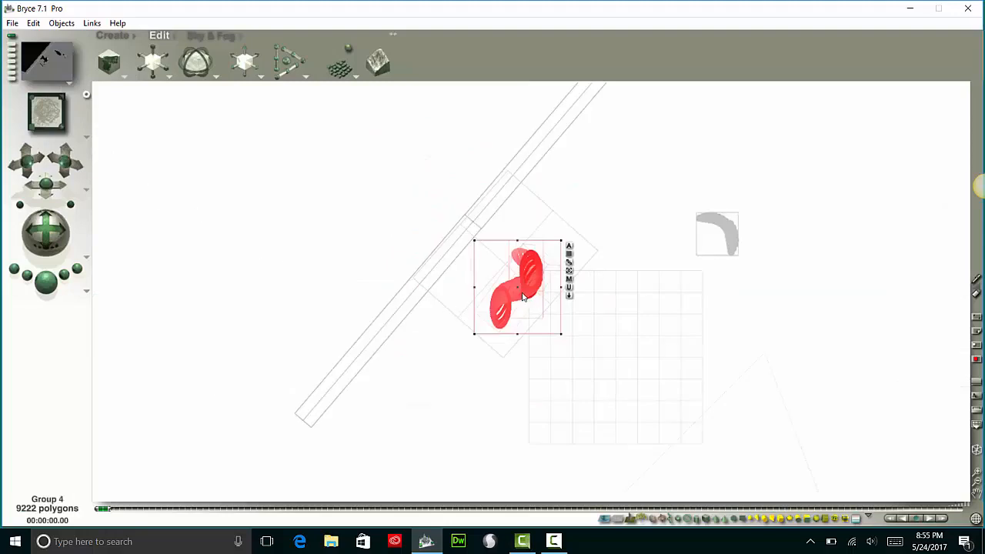
pyautogui.moveTo(532, 287)
pyautogui.mouseDown()
pyautogui.moveTo(519, 280)
pyautogui.moveTo(527, 272)
pyautogui.mouseUp()
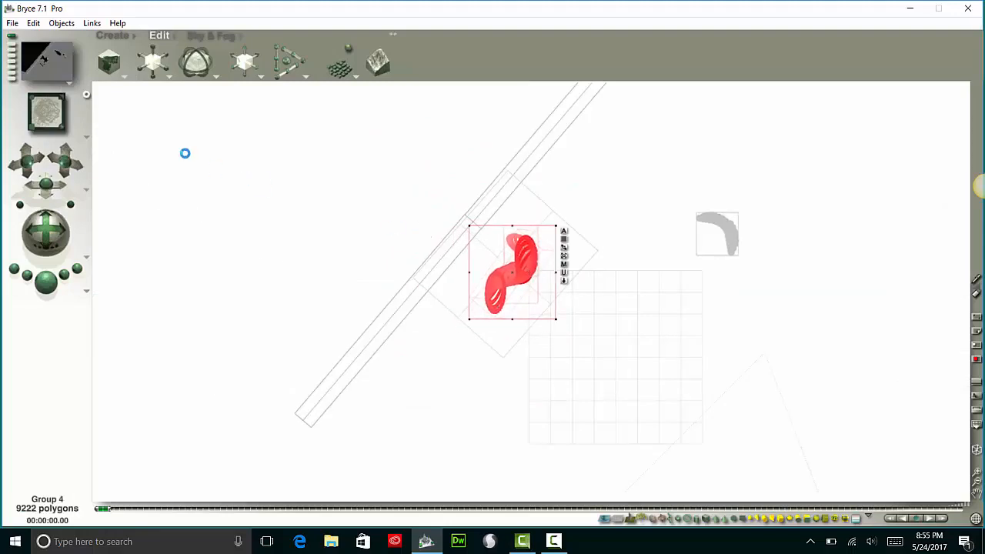
pyautogui.click(29, 101)
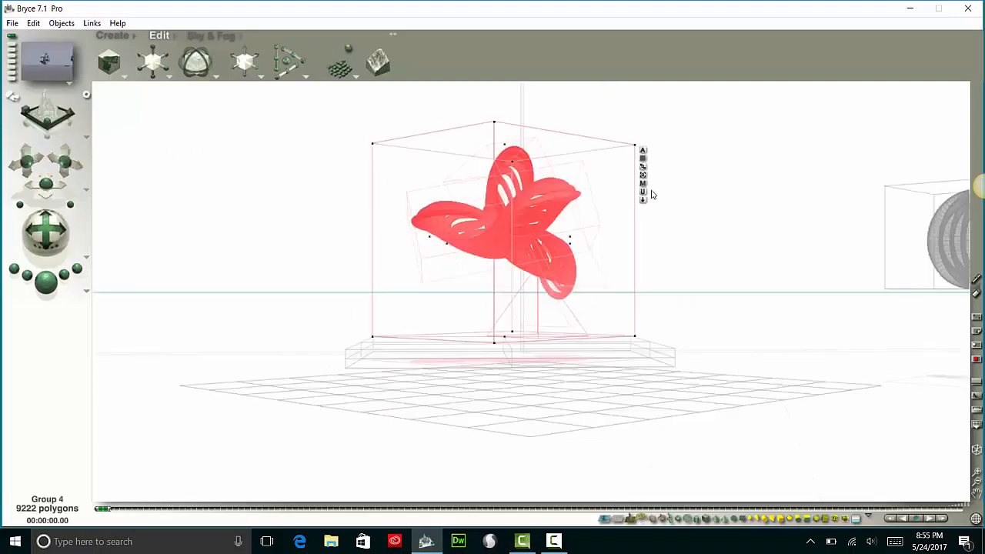
pyautogui.moveTo(518, 234)
pyautogui.mouseDown()
pyautogui.moveTo(518, 211)
pyautogui.moveTo(521, 239)
pyautogui.mouseUp()
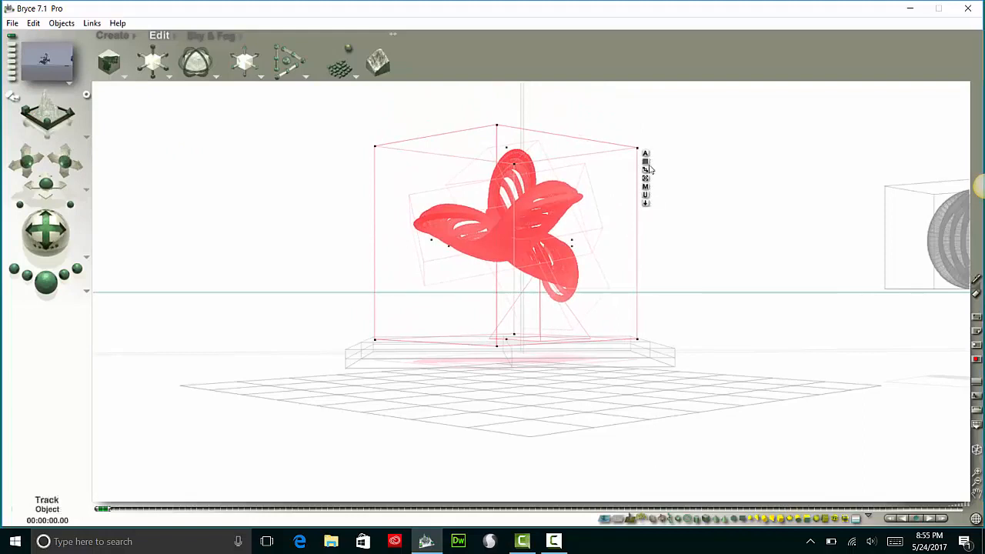
# Rename the selected group as "sculpture" in its object attributes
pyautogui.click(645, 153)
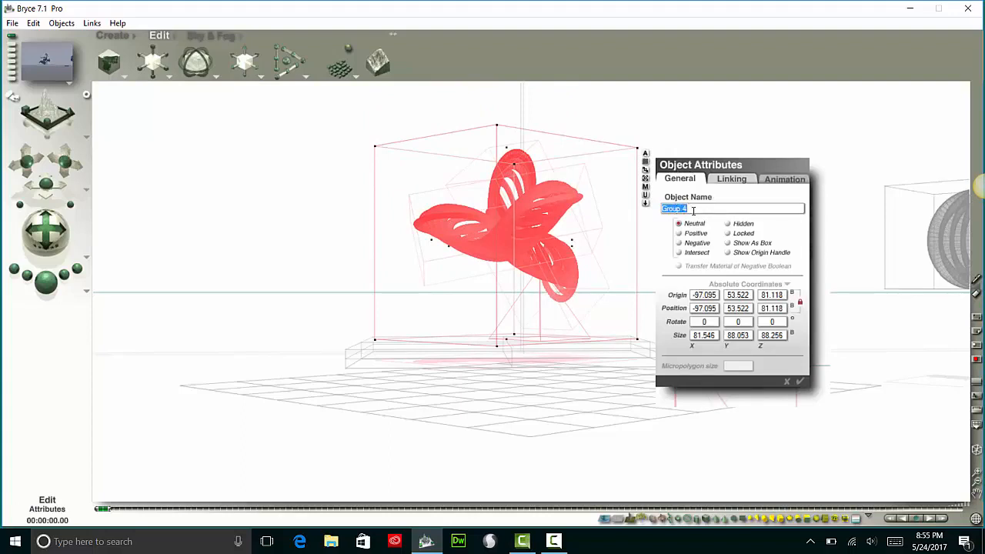
pyautogui.write('sculpture')
pyautogui.click(733, 183)
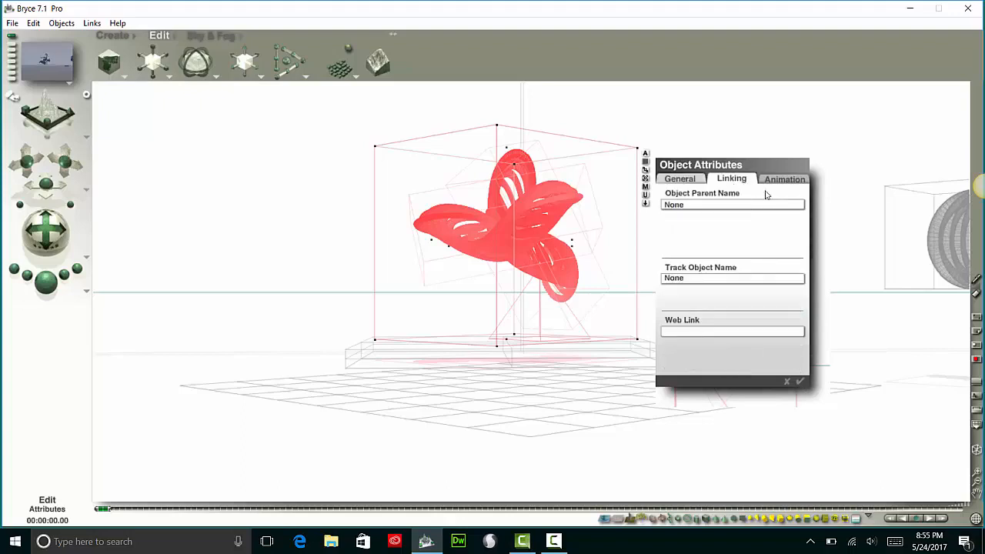
pyautogui.click(775, 185)
pyautogui.click(690, 180)
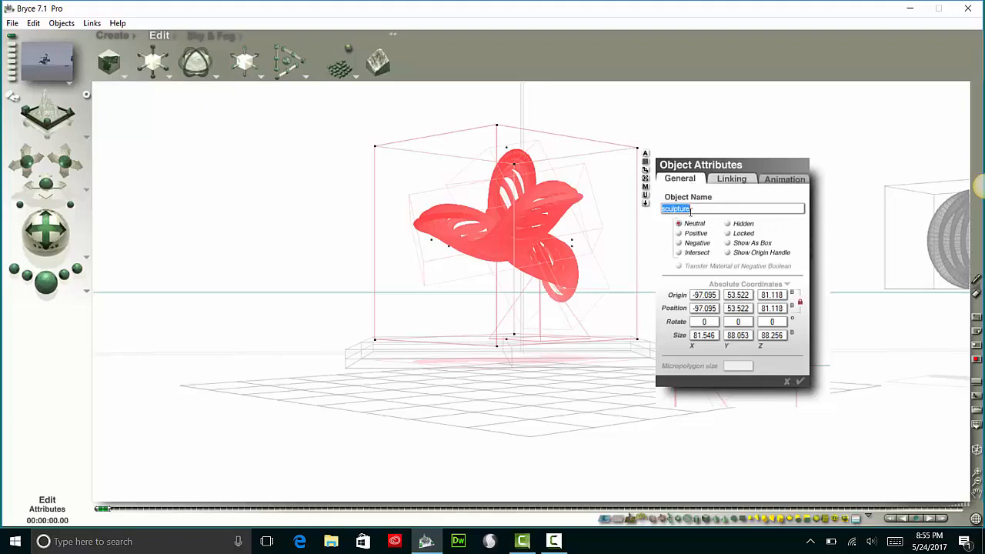
pyautogui.click(800, 381)
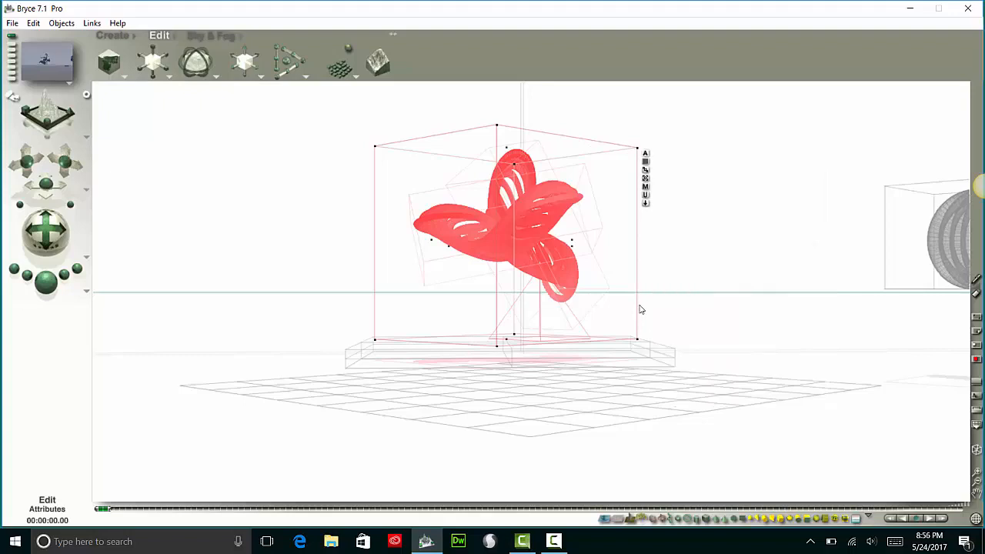
# Select the sculpture by name from the list of overlapping objects and check its placement from above
pyautogui.click(612, 356)
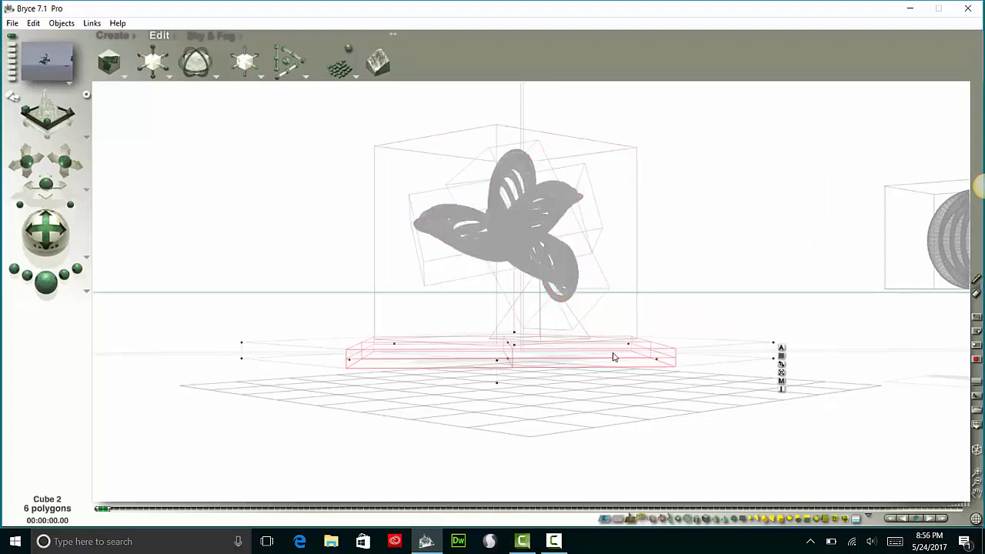
pyautogui.click(552, 289)
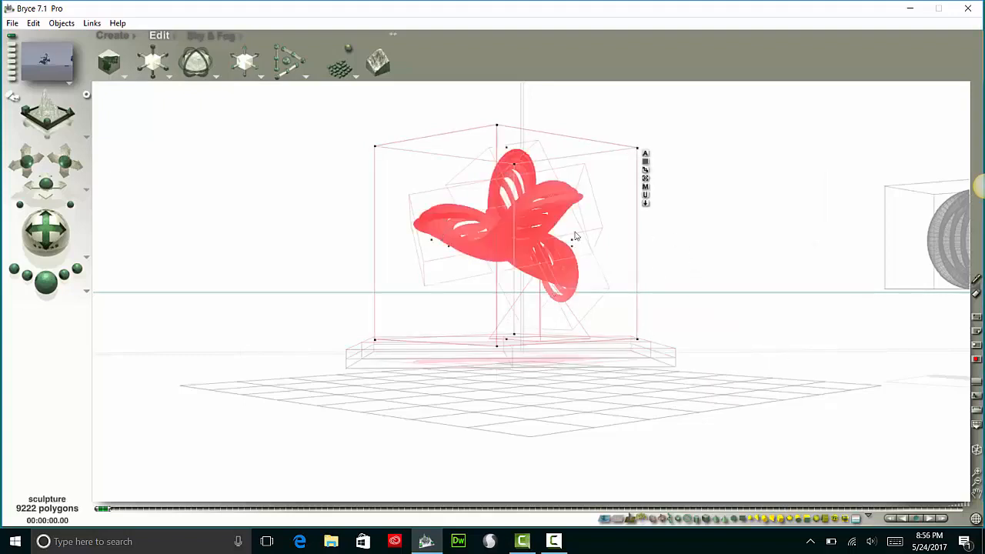
pyautogui.click(608, 267)
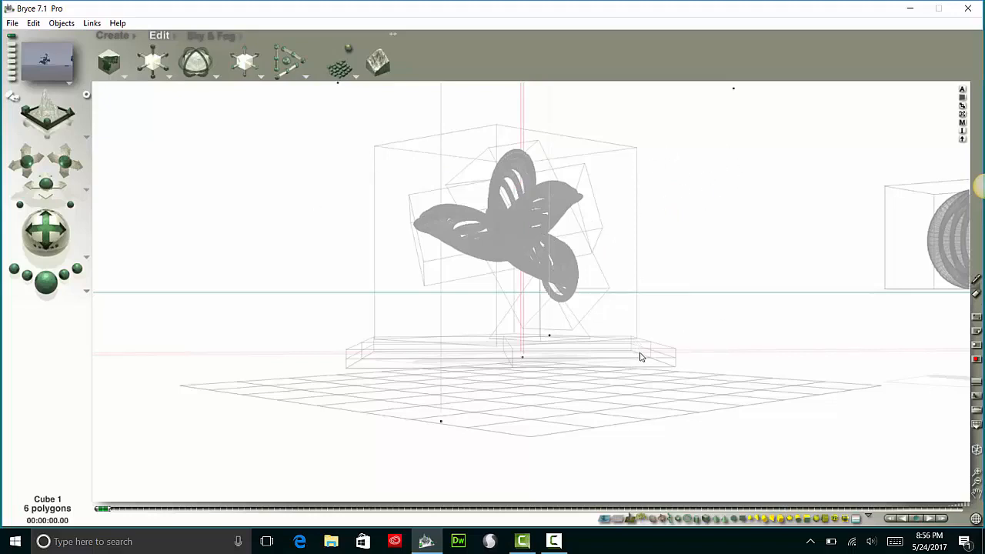
pyautogui.rightClick(544, 252)
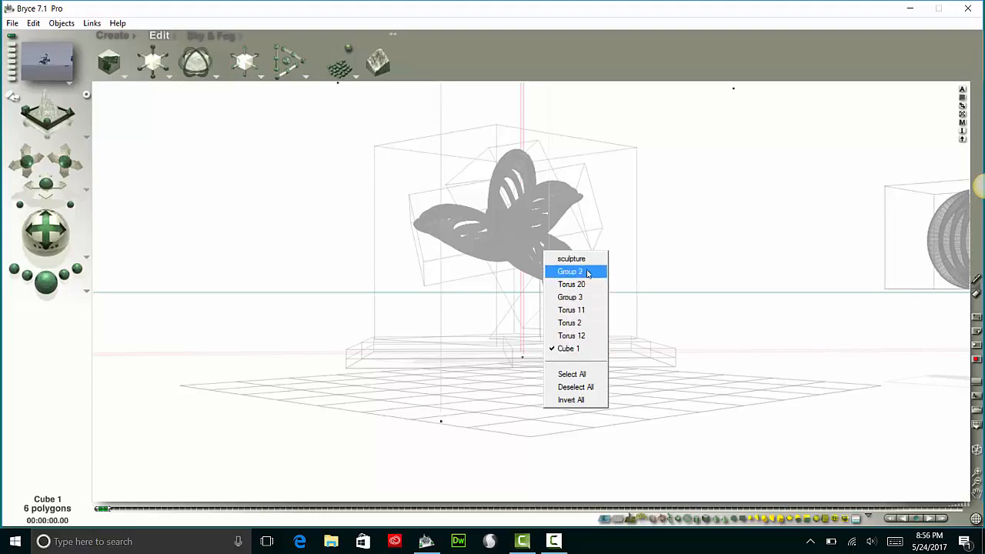
pyautogui.click(571, 260)
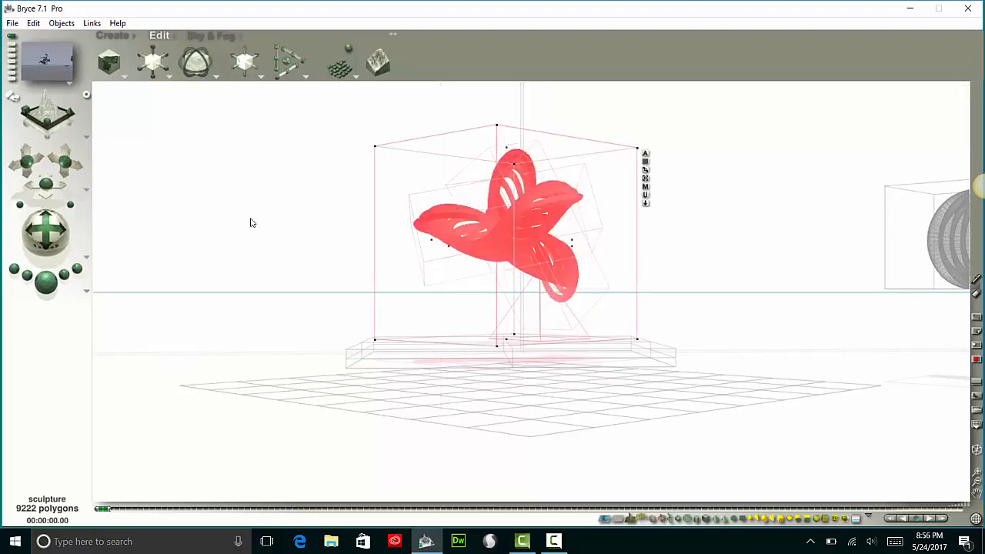
pyautogui.click(61, 89)
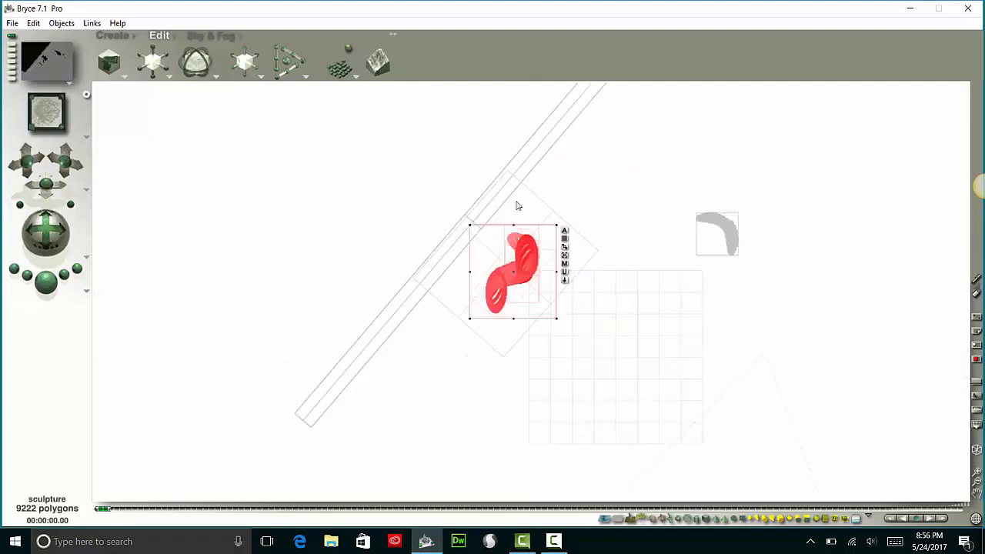
pyautogui.click(31, 119)
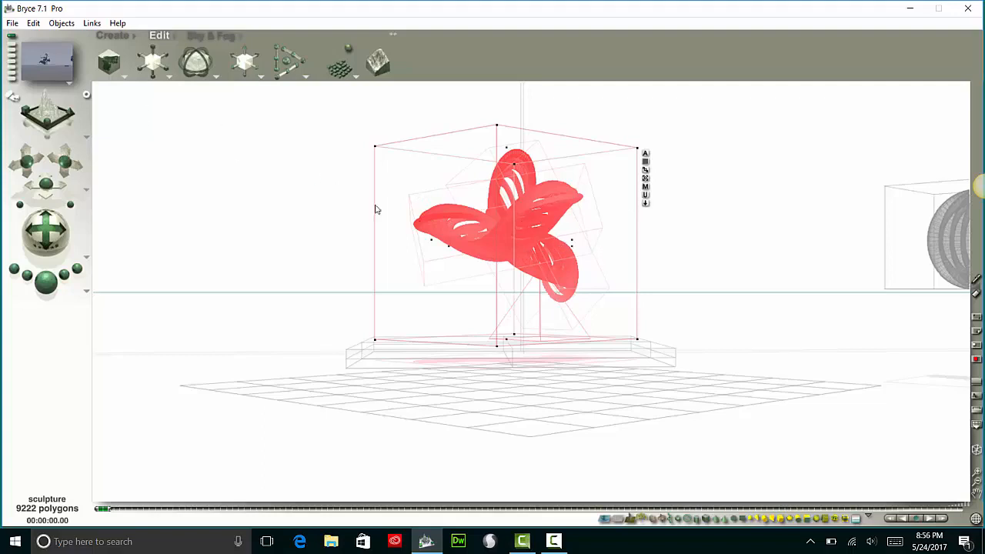
# Open the material library for the sculpture and preview Architectural building presets, including Basic Windows, Gilded Cage 1 and Tyrell Building
pyautogui.click(174, 35)
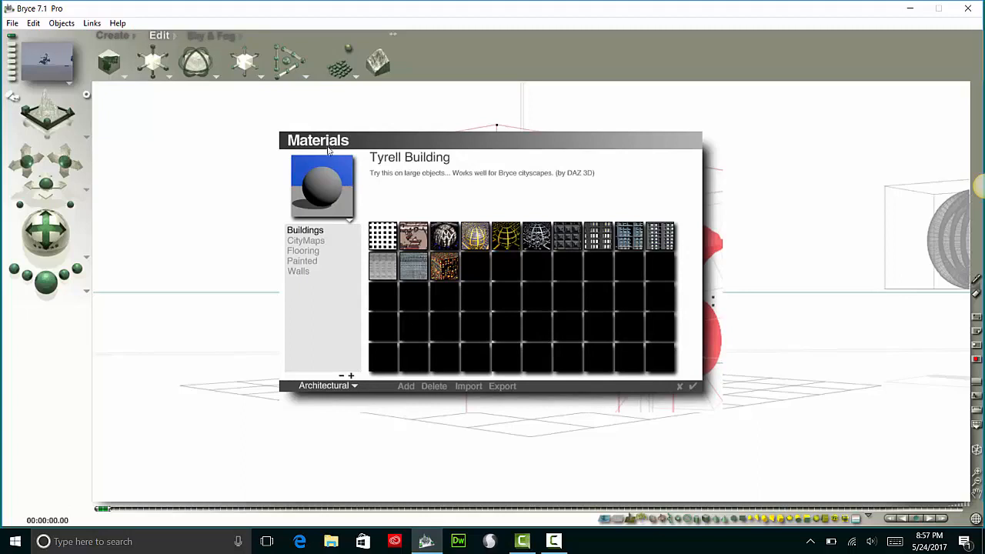
pyautogui.click(380, 236)
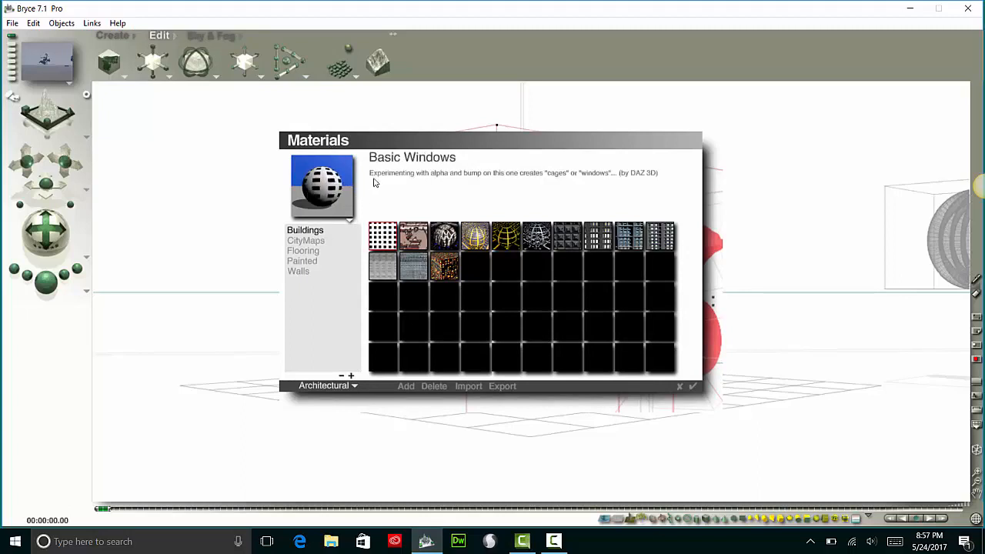
pyautogui.click(349, 224)
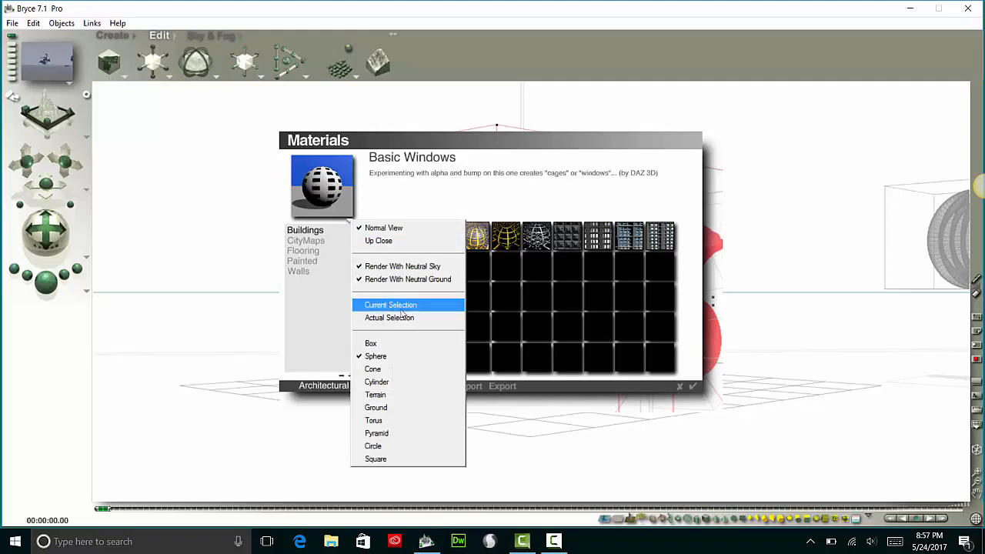
pyautogui.click(313, 251)
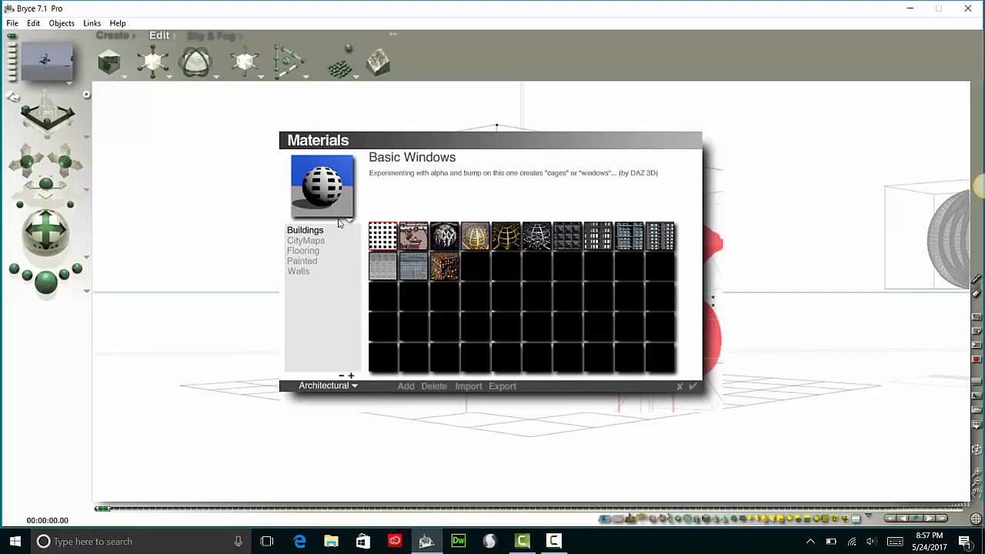
pyautogui.click(413, 239)
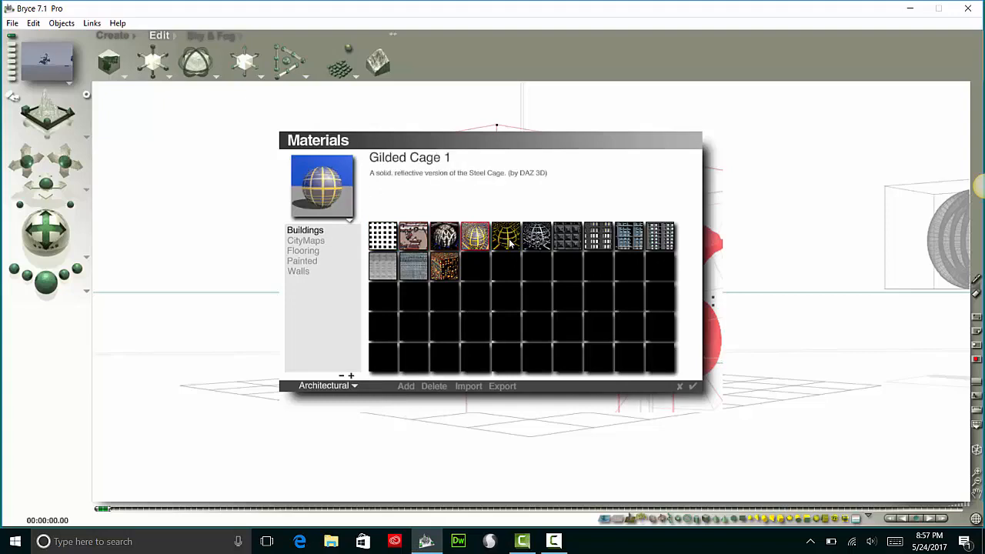
pyautogui.click(508, 241)
pyautogui.click(576, 240)
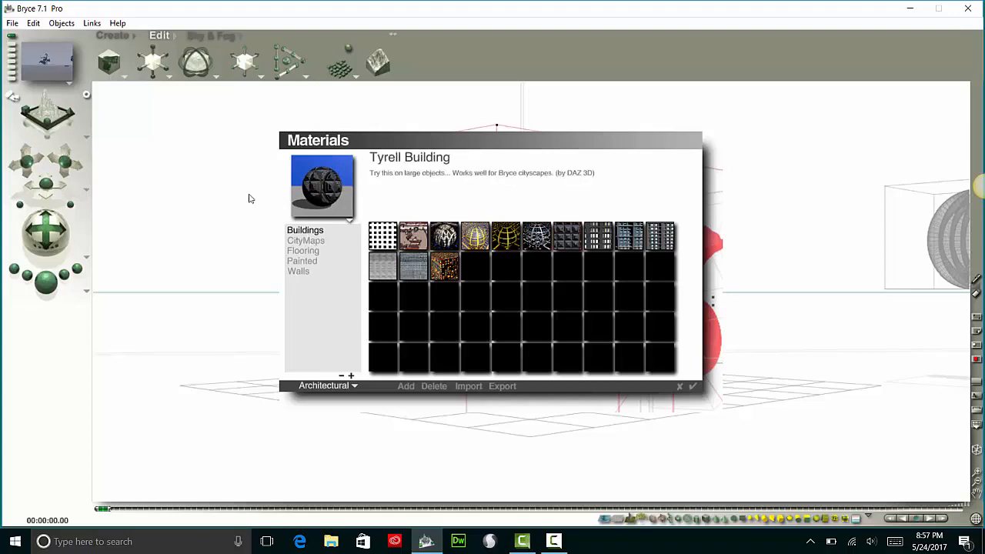
# Look through the CityMaps, Flooring, Painted and Walls presets of the Architectural materials
pyautogui.click(307, 241)
pyautogui.click(308, 252)
pyautogui.click(305, 262)
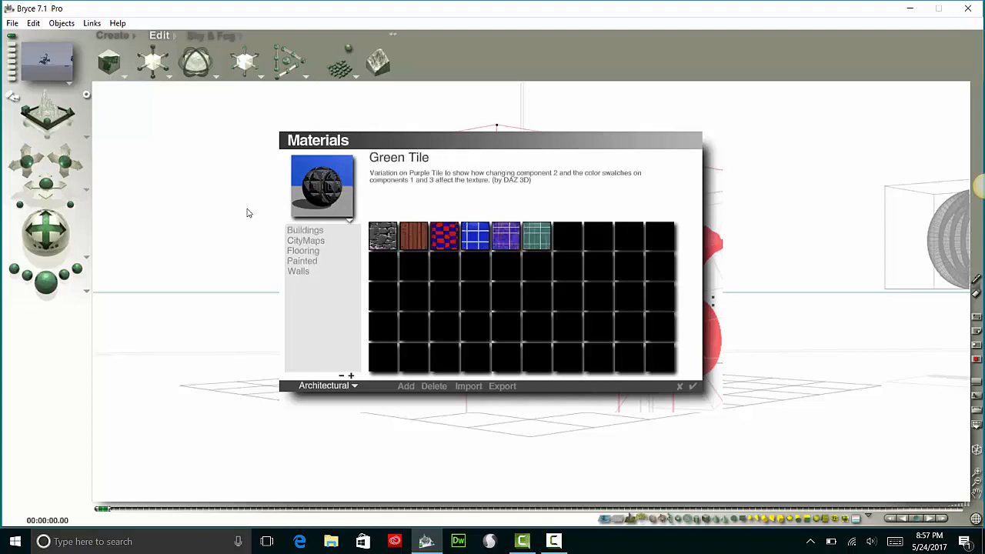
pyautogui.click(305, 272)
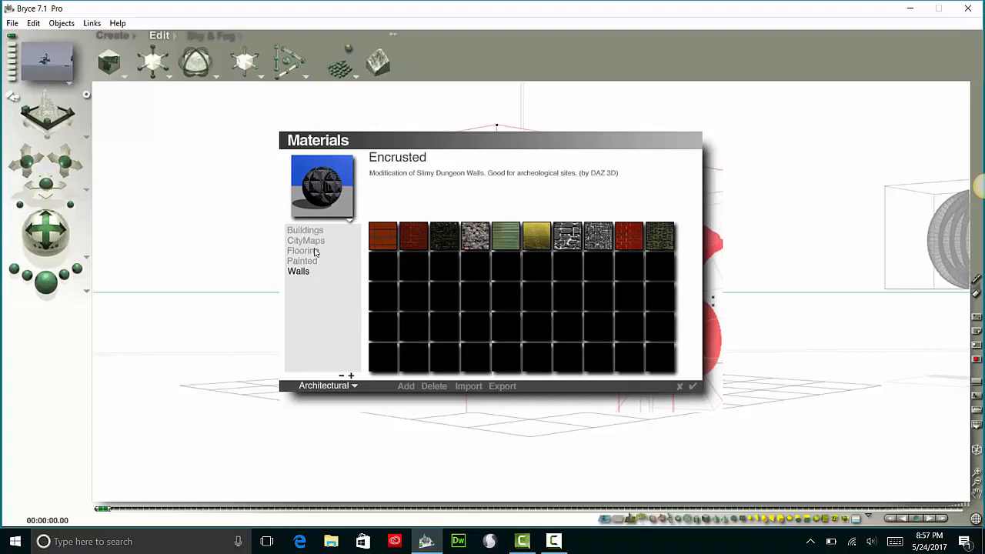
# Switch the material library to the Misc category
pyautogui.click(354, 386)
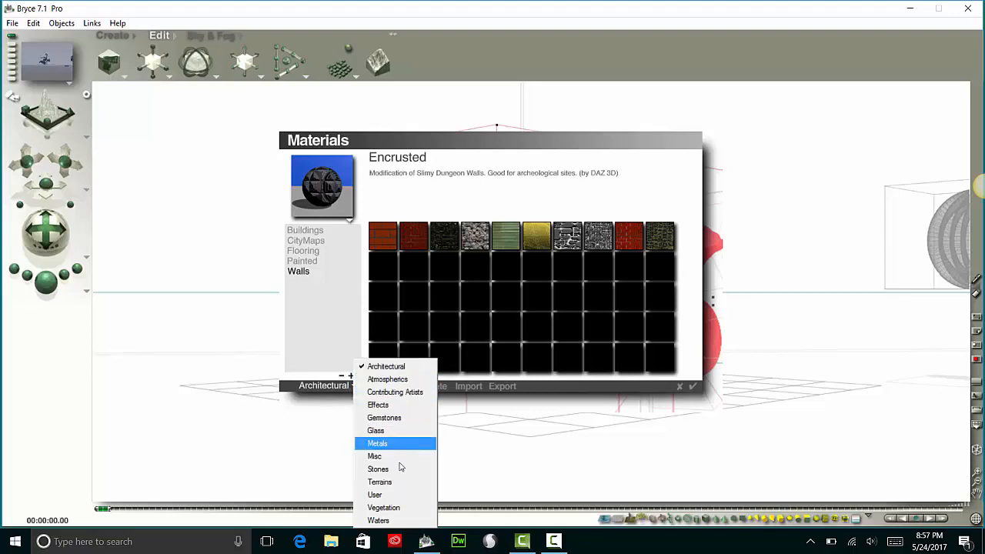
pyautogui.click(323, 369)
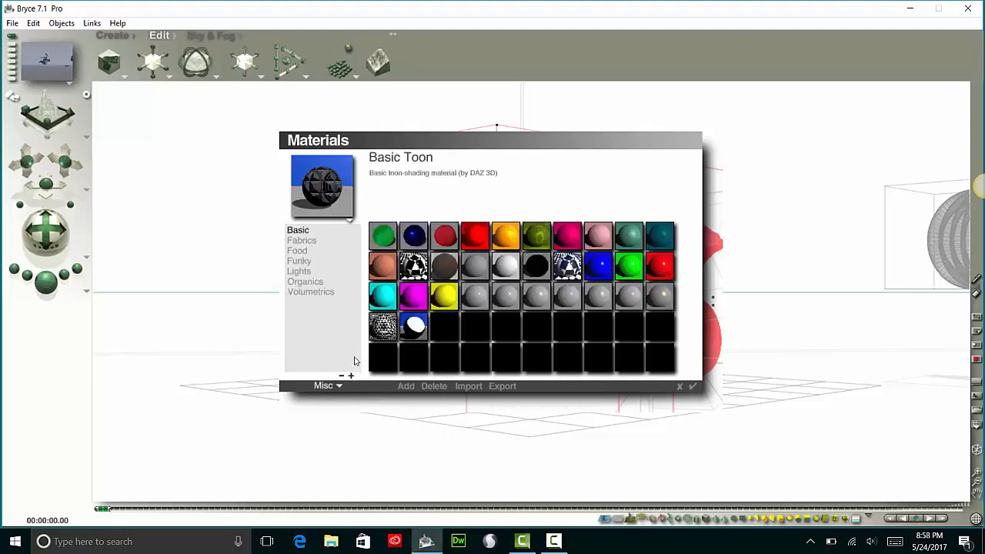
pyautogui.click(340, 386)
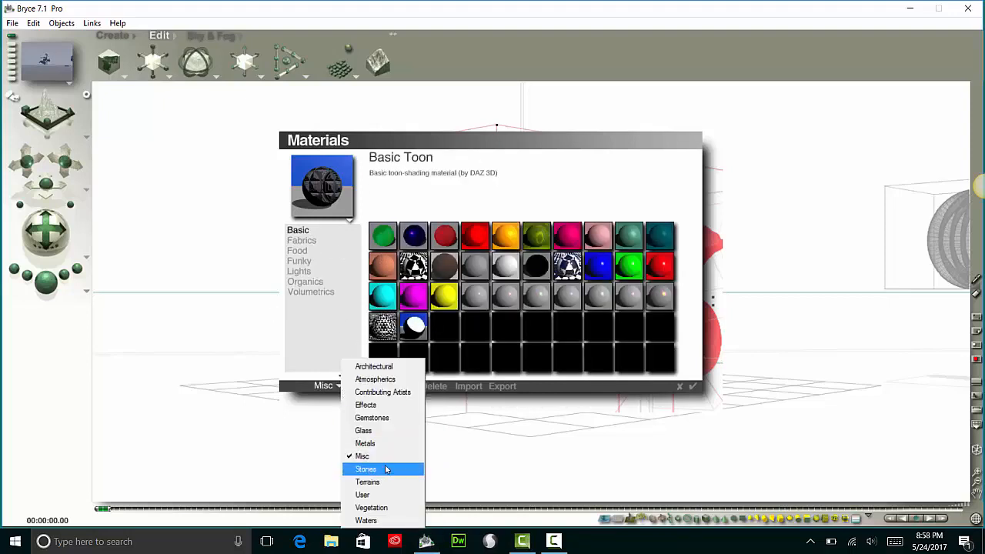
pyautogui.click(308, 367)
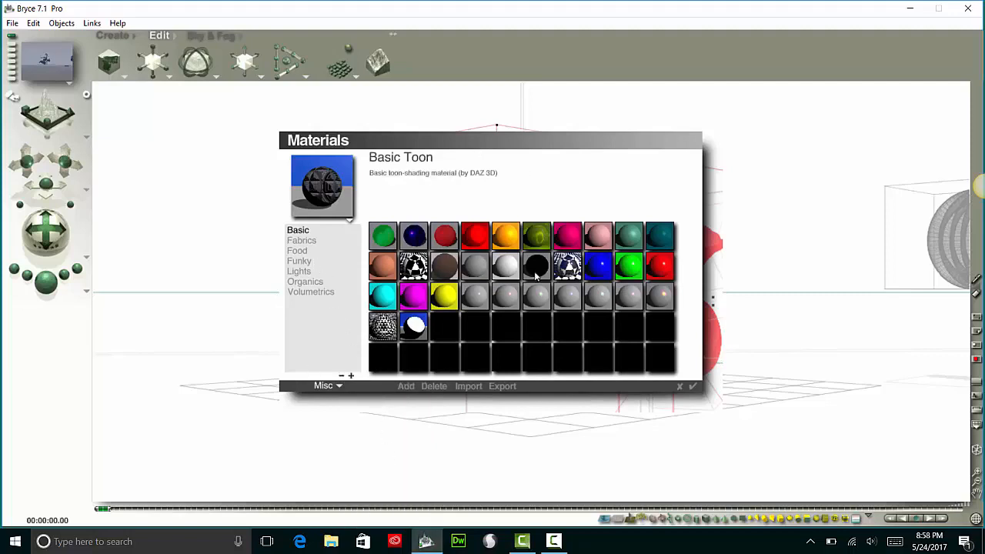
# Compare Basic presets such as Shiny Red Plastic and Soft Magenta, and choose Shiny Blue Plastic for the sculpture
pyautogui.click(598, 242)
pyautogui.click(568, 237)
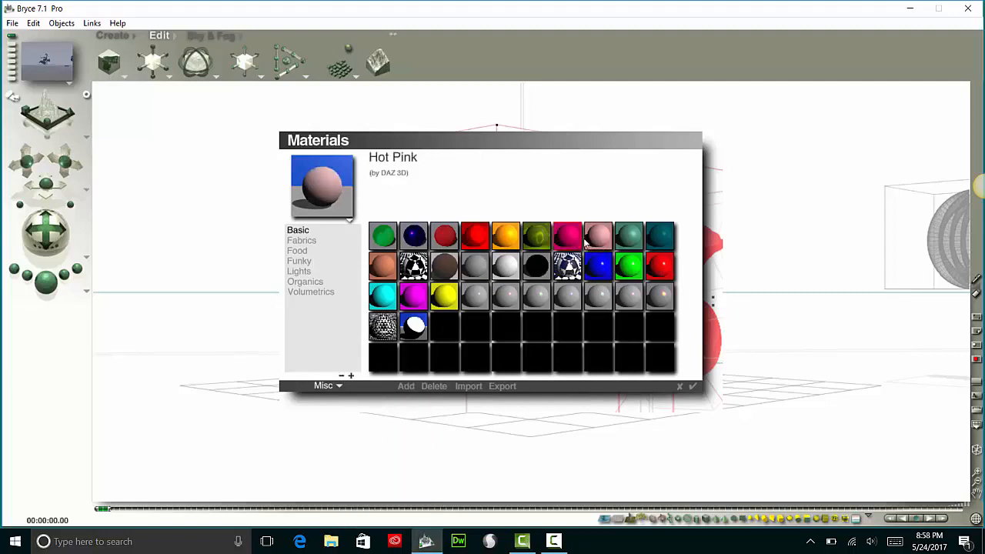
pyautogui.click(629, 236)
pyautogui.click(598, 268)
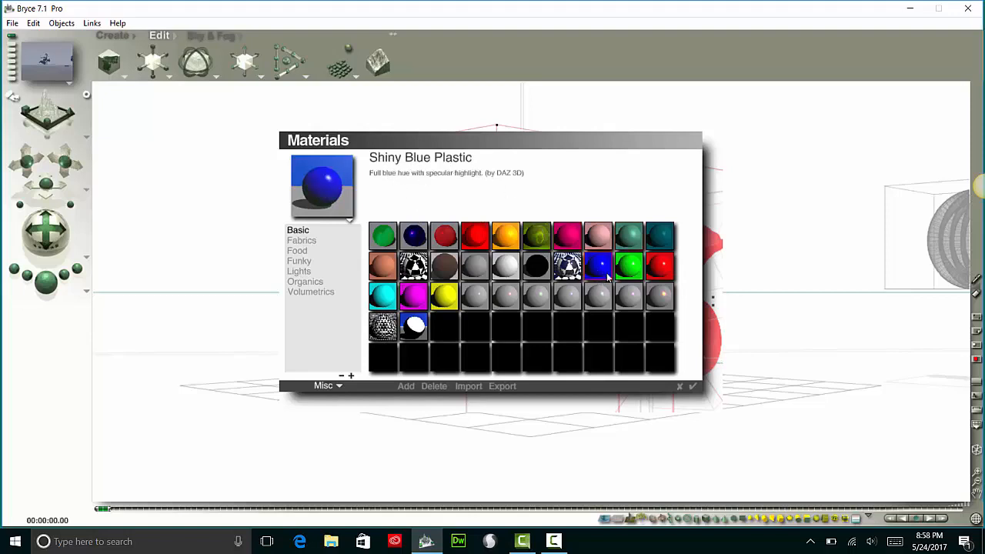
pyautogui.click(658, 269)
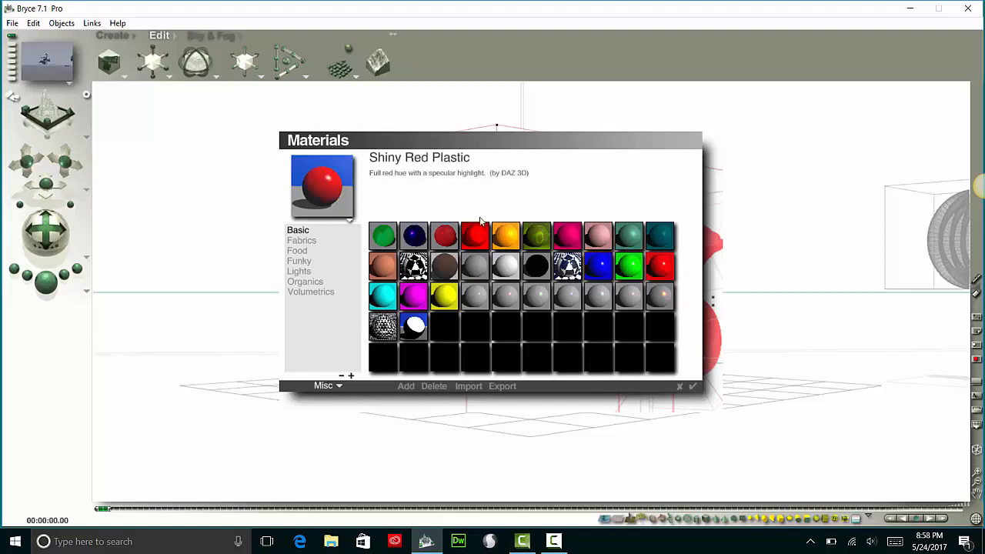
pyautogui.click(598, 267)
pyautogui.click(415, 297)
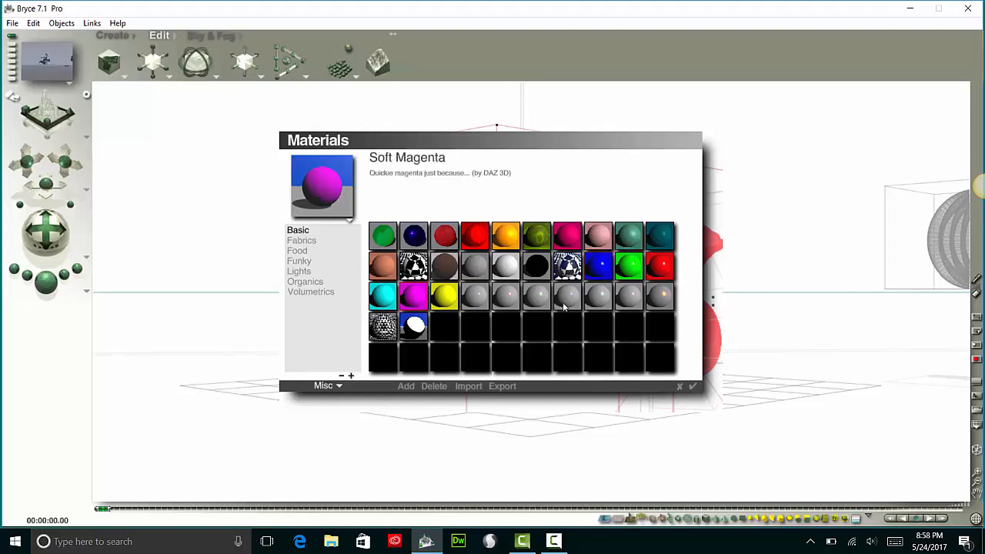
pyautogui.click(601, 268)
# Look through the Fabrics, Food, Funky, Lights, Organics and Volumetrics presets in Misc and return to Basic
pyautogui.click(301, 241)
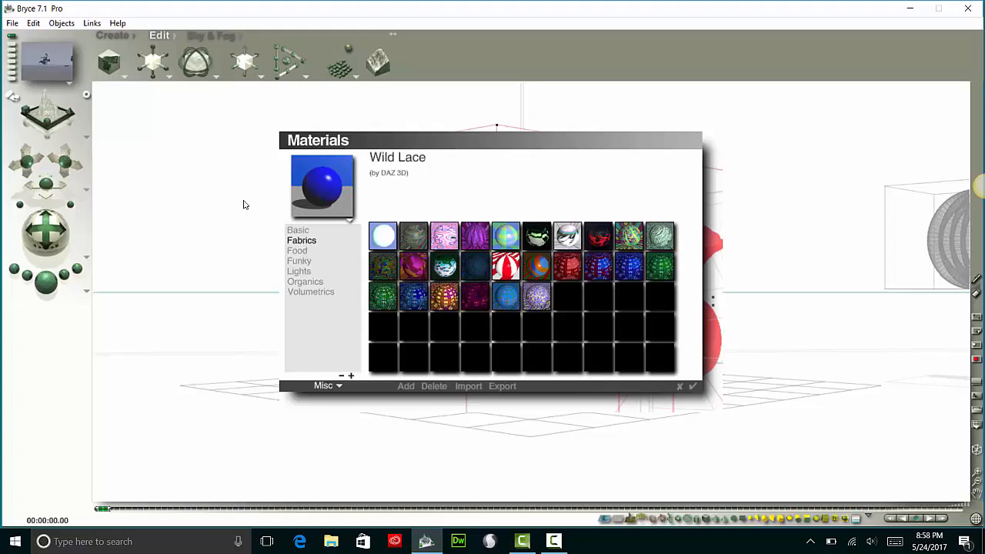
pyautogui.click(296, 252)
pyautogui.click(306, 261)
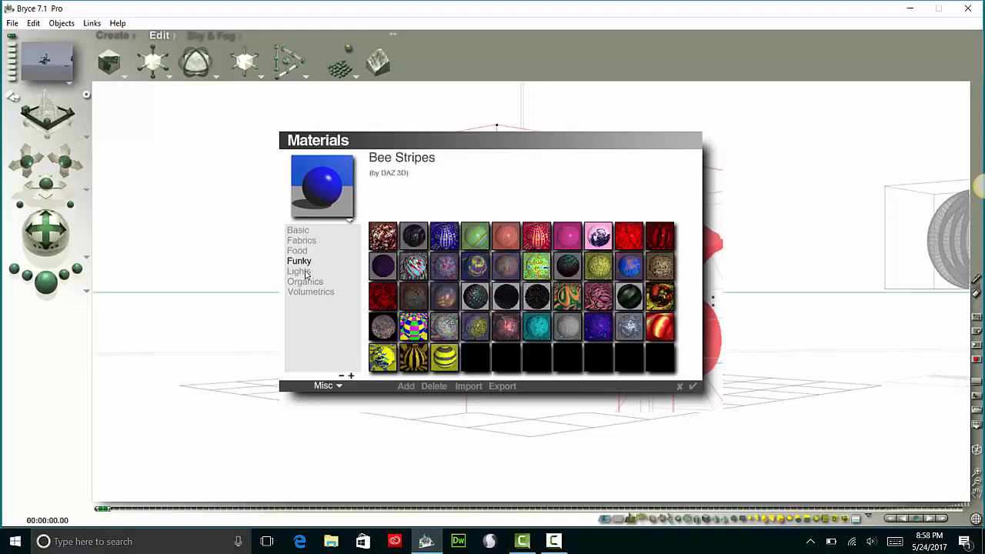
pyautogui.click(299, 271)
pyautogui.click(305, 282)
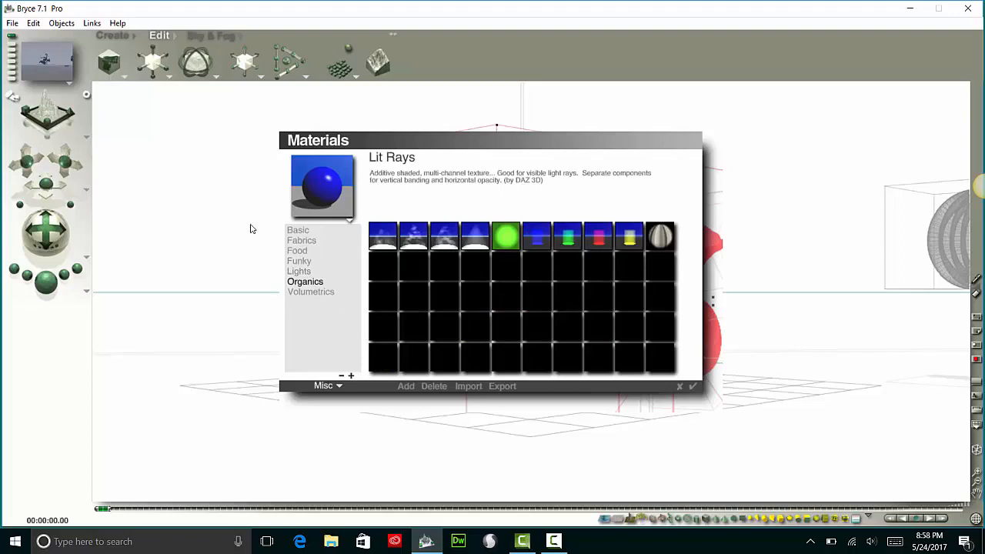
pyautogui.click(316, 294)
pyautogui.click(302, 232)
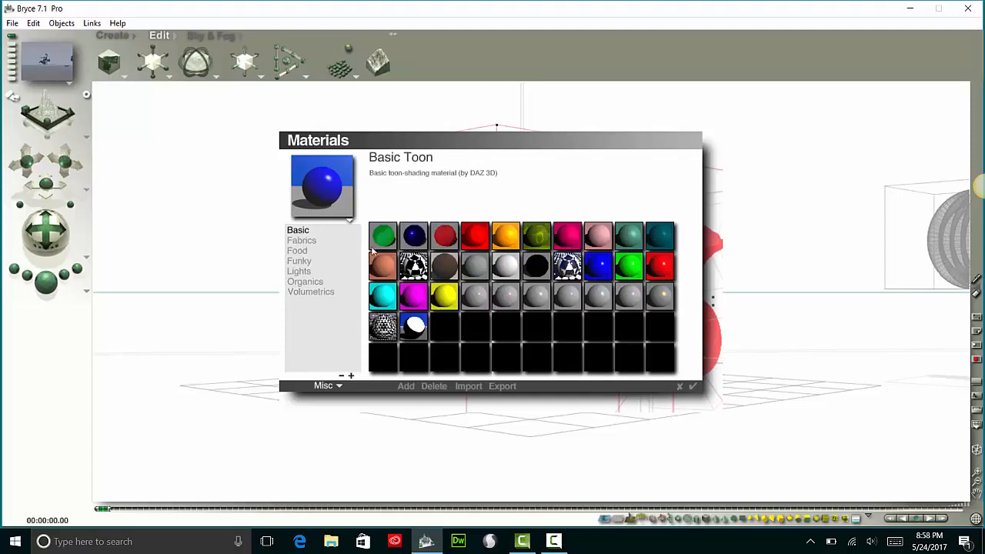
# Look through the Clear, Colored and Patterned Glass presets and apply Glass, Red from Colored to the sculpture
pyautogui.click(339, 387)
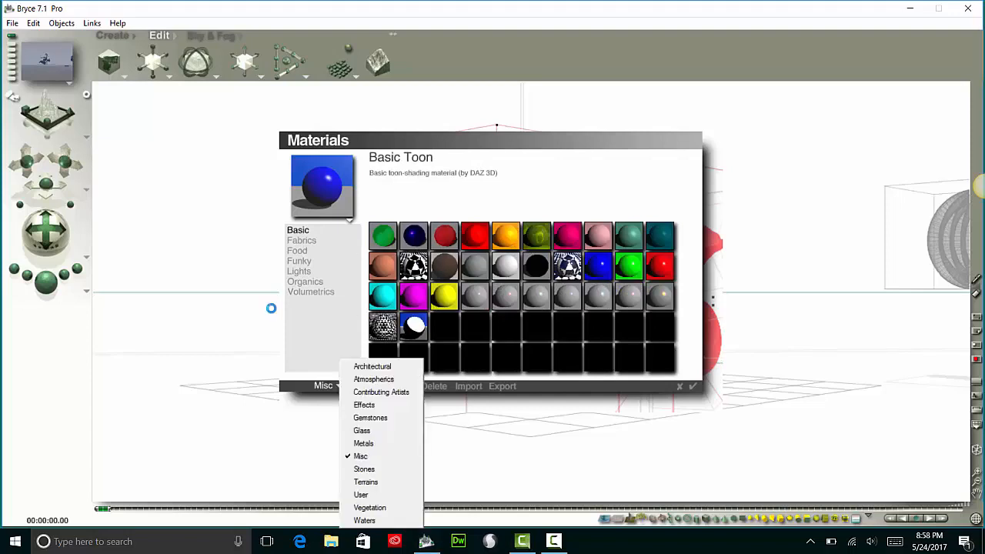
pyautogui.click(380, 432)
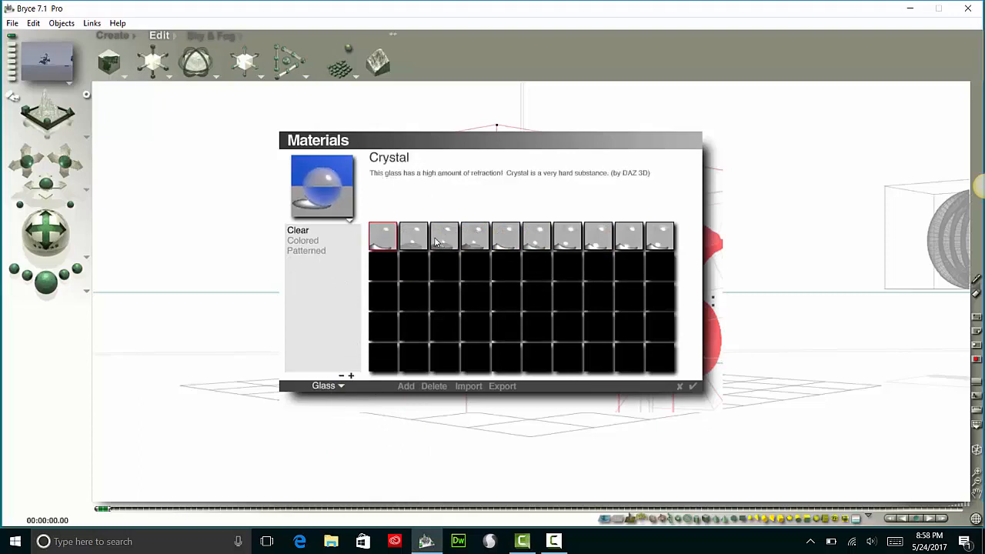
pyautogui.click(319, 244)
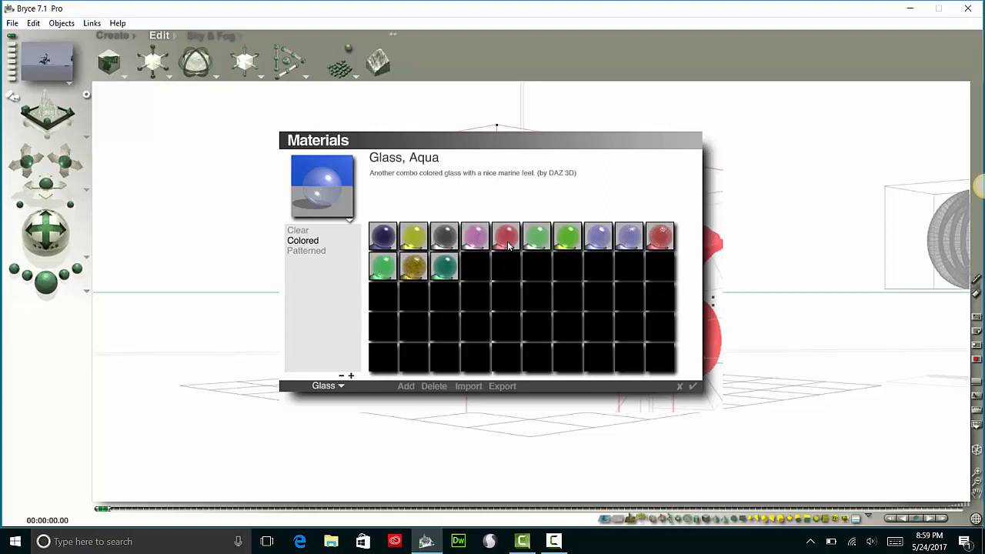
pyautogui.click(312, 251)
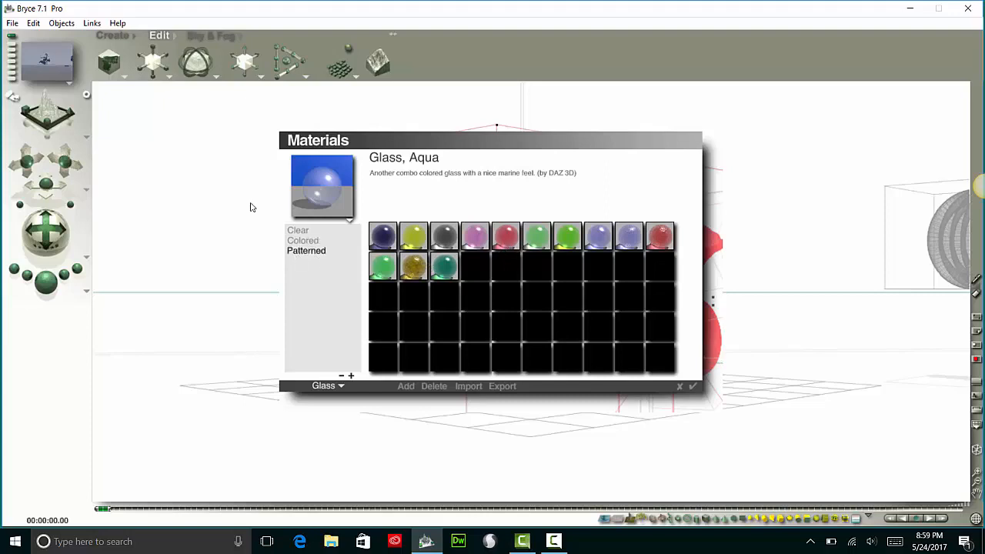
pyautogui.click(312, 240)
pyautogui.click(510, 243)
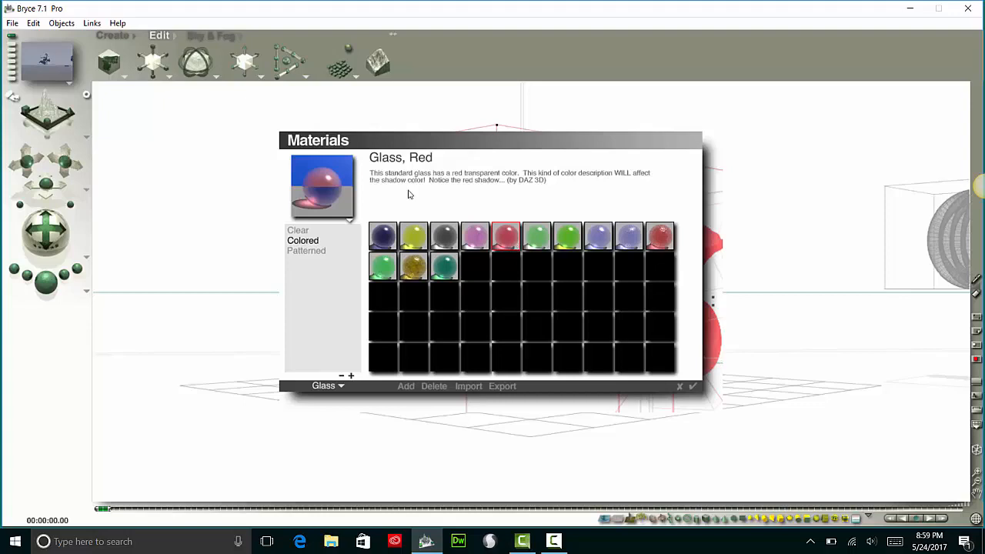
pyautogui.click(692, 386)
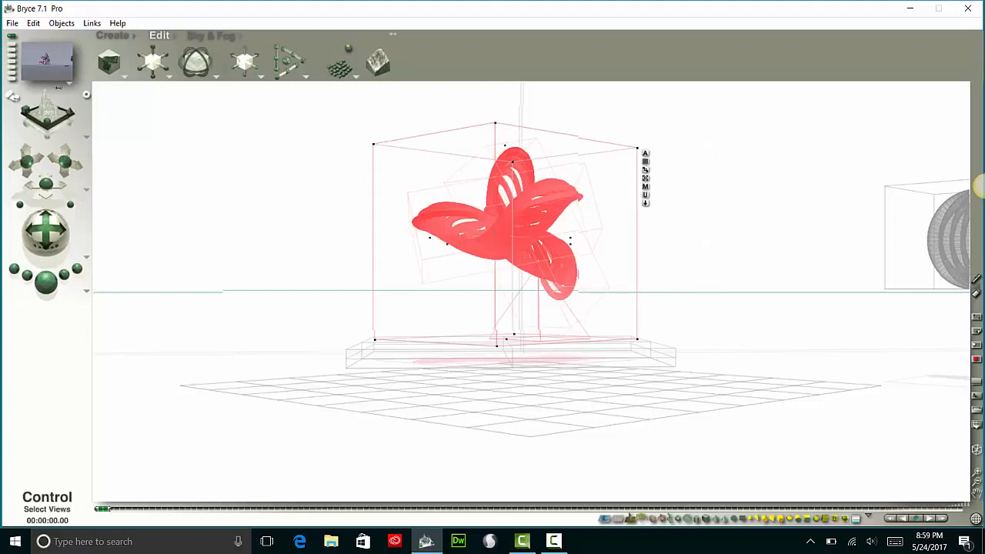
# Select the long wall, the sculpture's base and the ground plane together in the top view, and return to the camera view
pyautogui.click(69, 107)
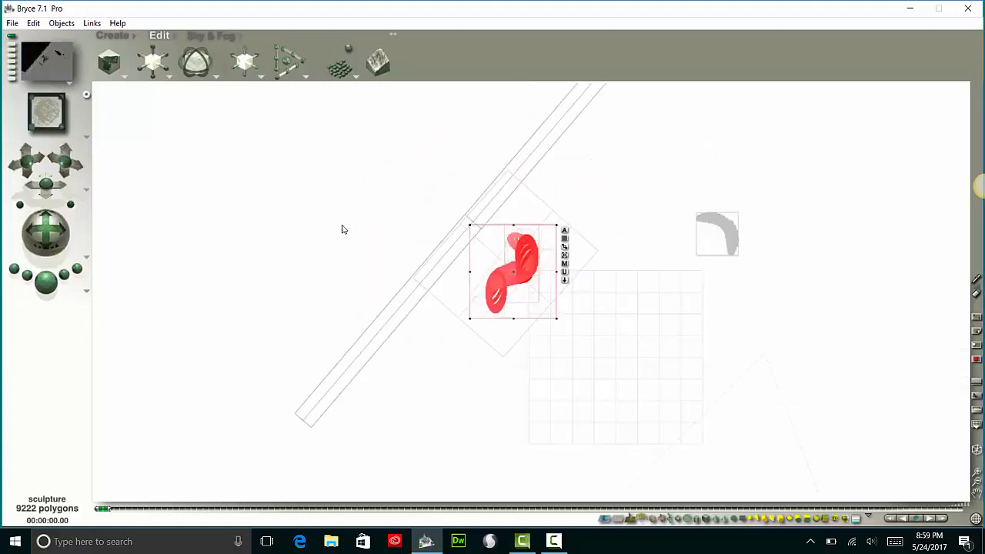
pyautogui.click(423, 294)
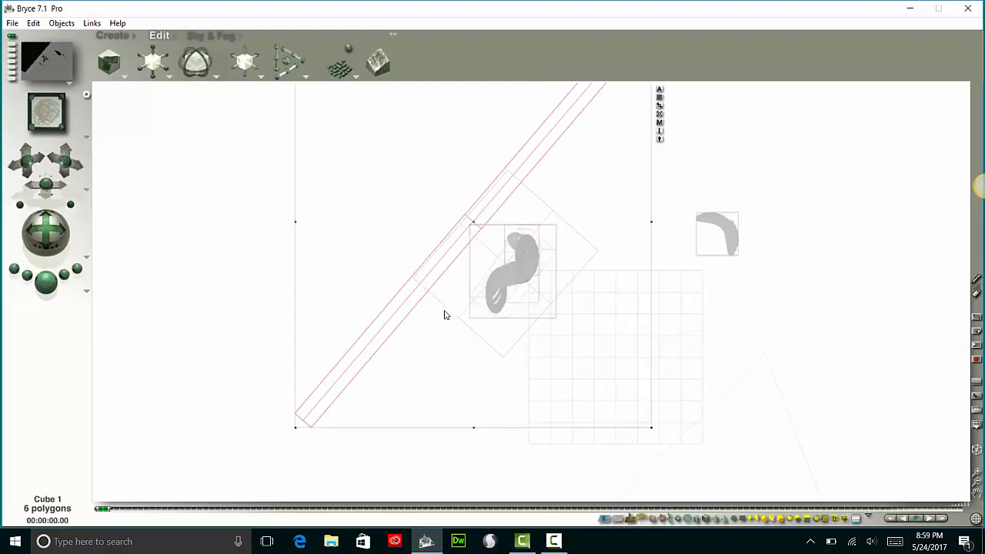
pyautogui.keyDown('shift'); pyautogui.click(444, 309); pyautogui.keyUp('shift')
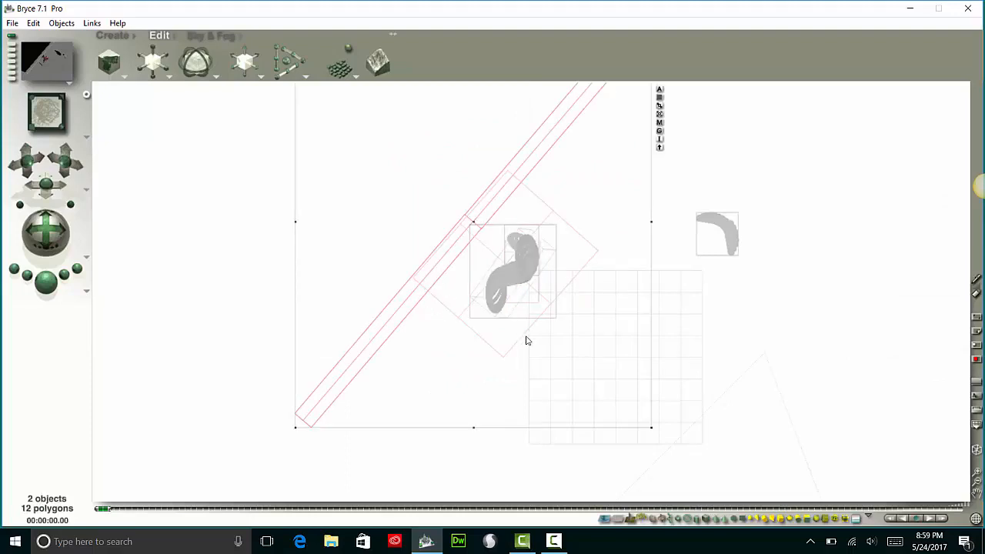
pyautogui.keyDown('shift'); pyautogui.click(685, 340); pyautogui.keyUp('shift')
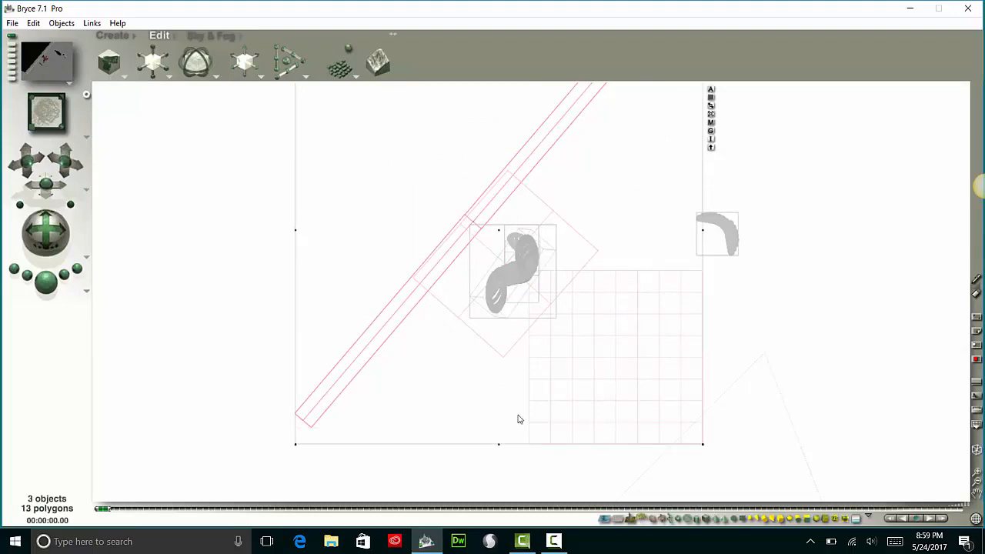
pyautogui.click(44, 113)
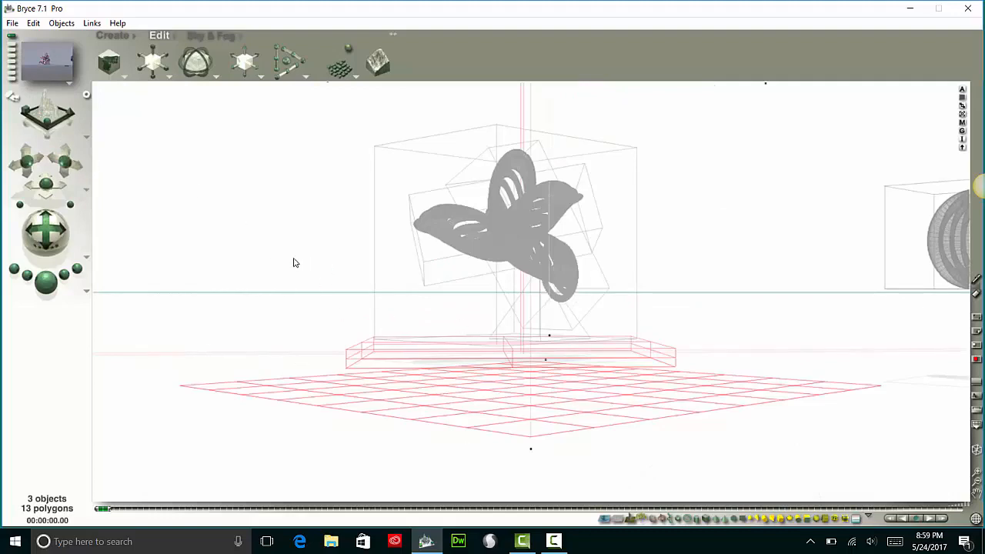
# Apply the Automotive preset Auto Paint: Lapis Blue from Metals to the selected wall, base and ground plane, and render the scene
pyautogui.click(174, 36)
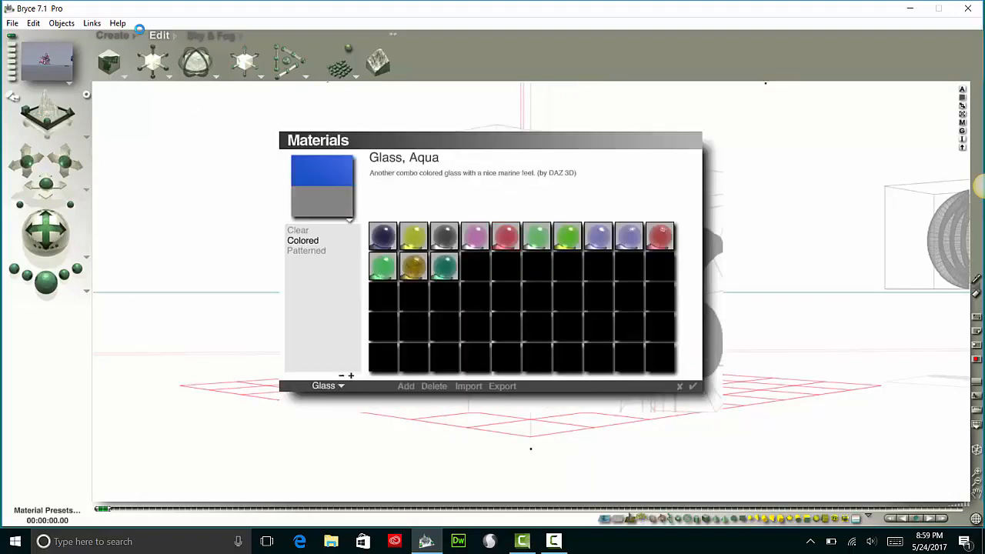
pyautogui.click(384, 238)
pyautogui.click(305, 232)
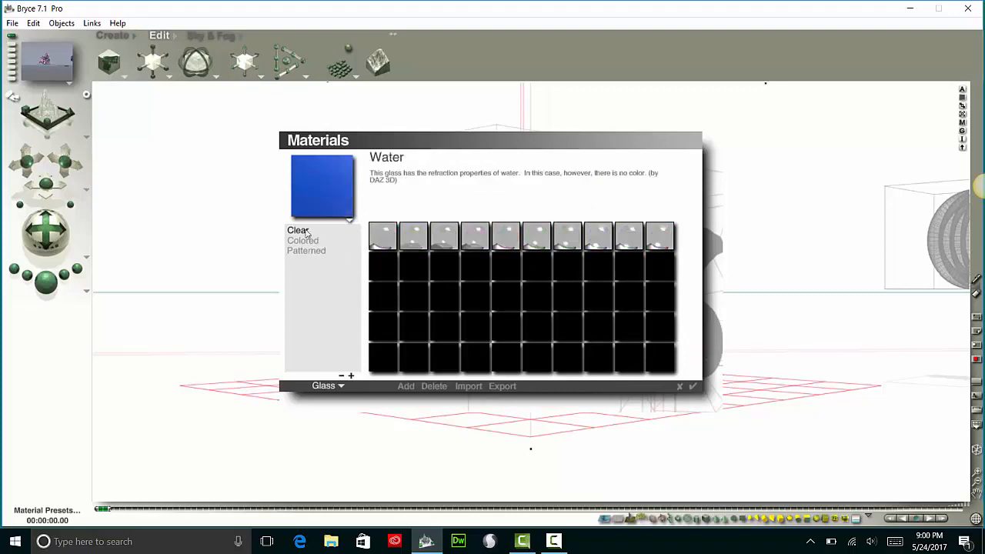
pyautogui.click(342, 386)
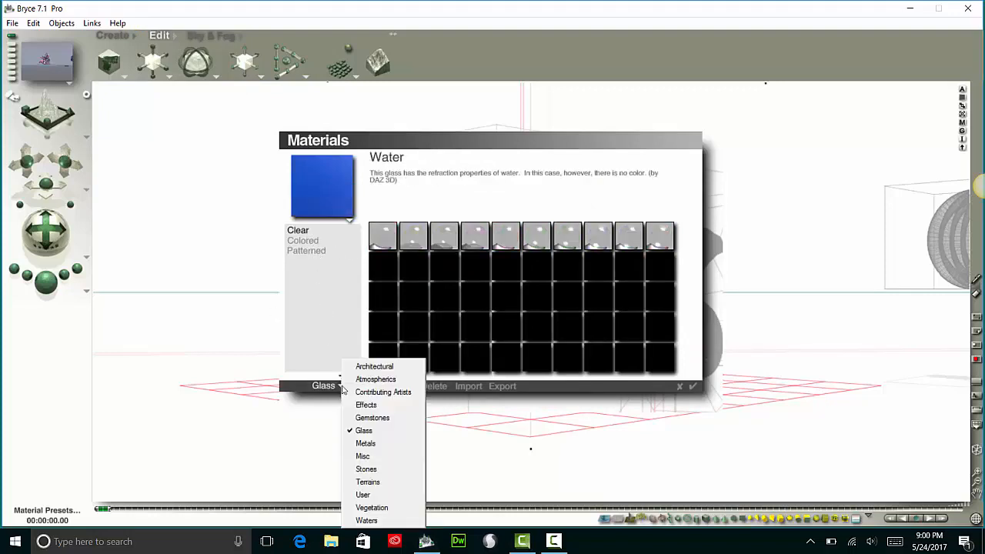
pyautogui.click(389, 444)
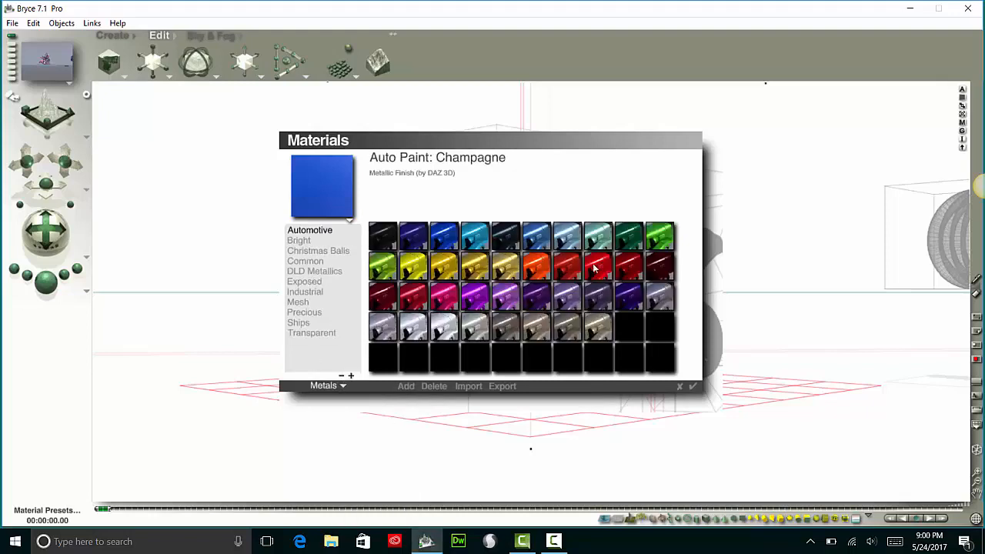
pyautogui.click(424, 236)
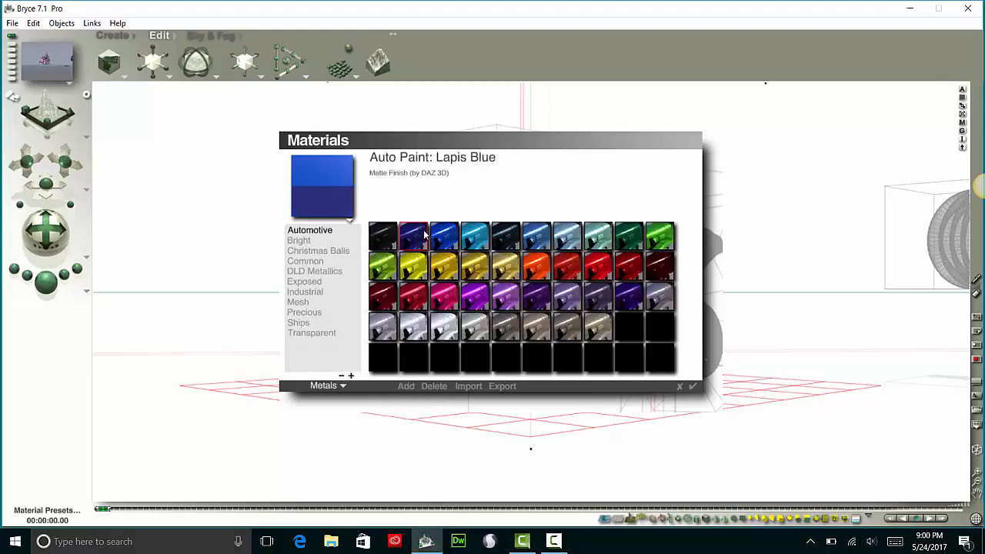
pyautogui.click(692, 387)
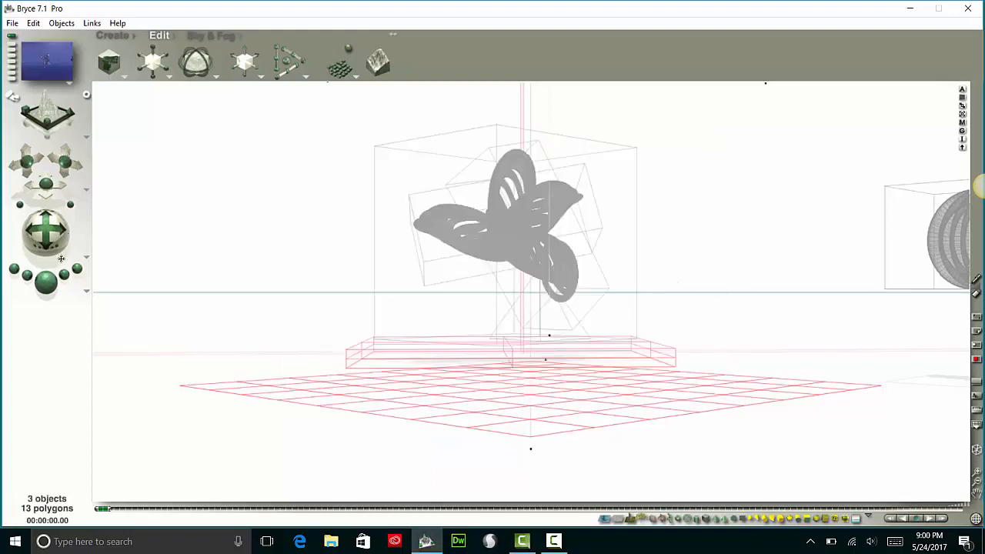
pyautogui.click(46, 282)
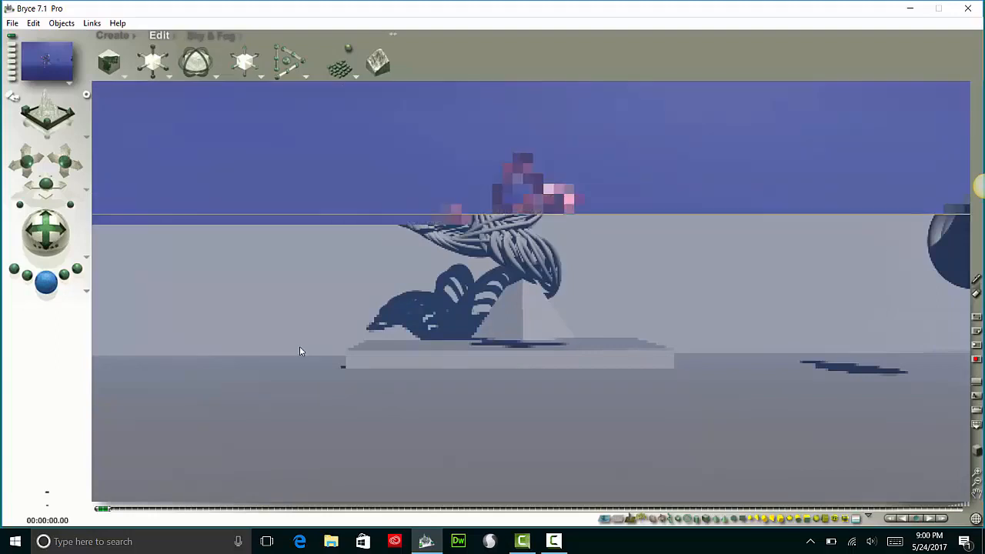